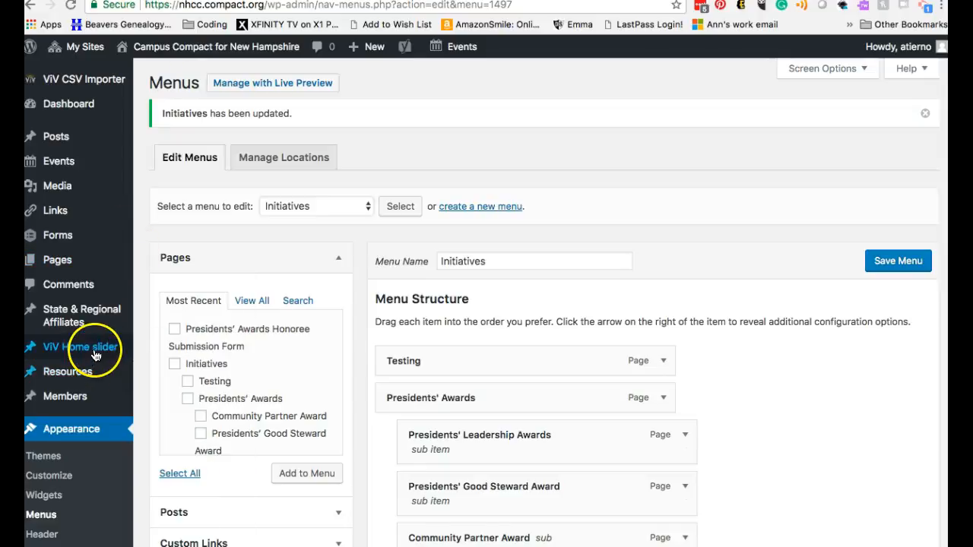
# Step: Start a new post in the ViV Home slider section
pyautogui.click(96, 355)
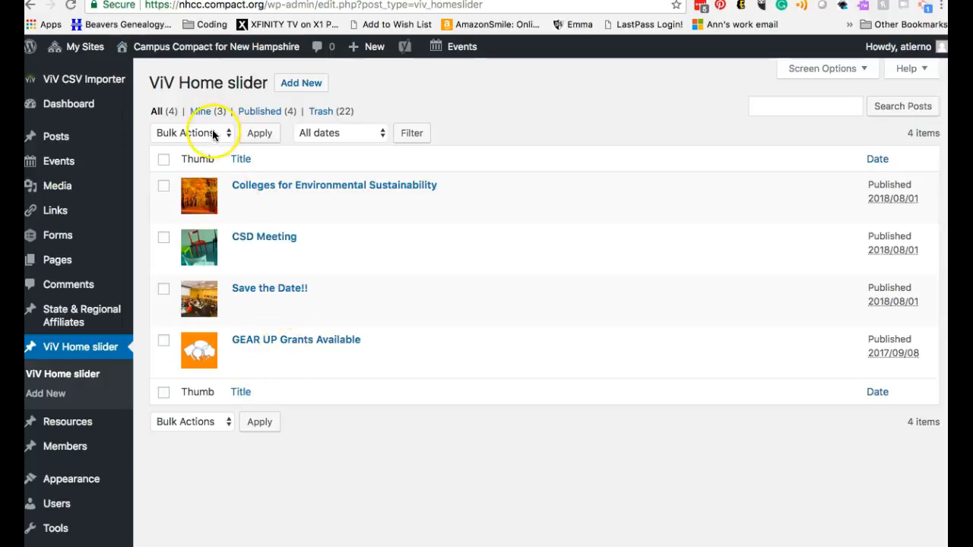
pyautogui.click(294, 90)
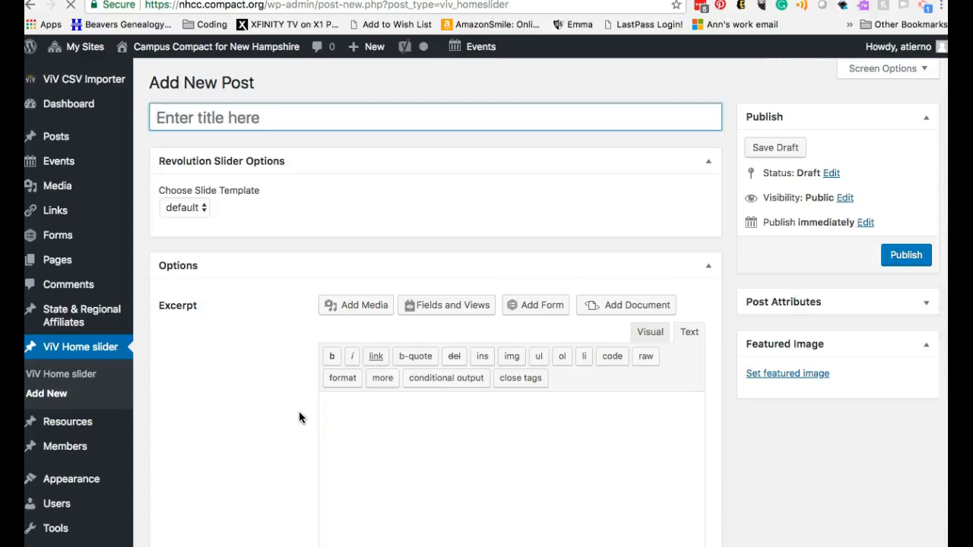
pyautogui.scroll(-2, 300, 409)
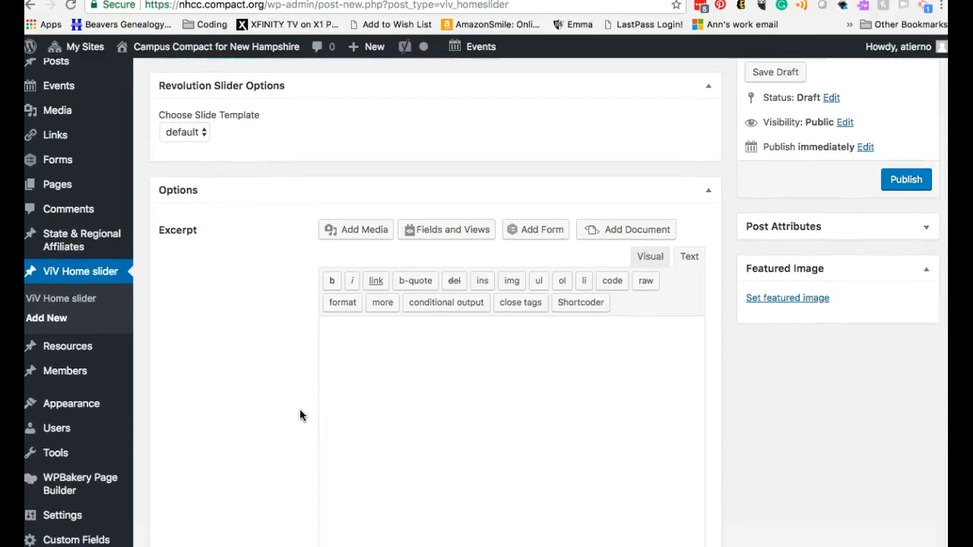
pyautogui.scroll(-2, 291, 366)
pyautogui.scroll(4, 291, 366)
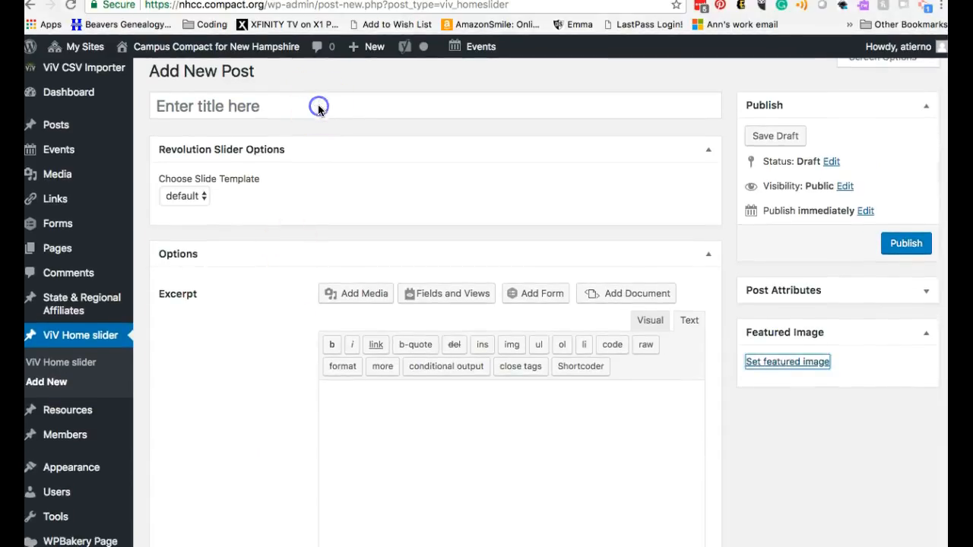
# Step: Title the new slider post "Americorps Recruiting"
pyautogui.click(291, 110)
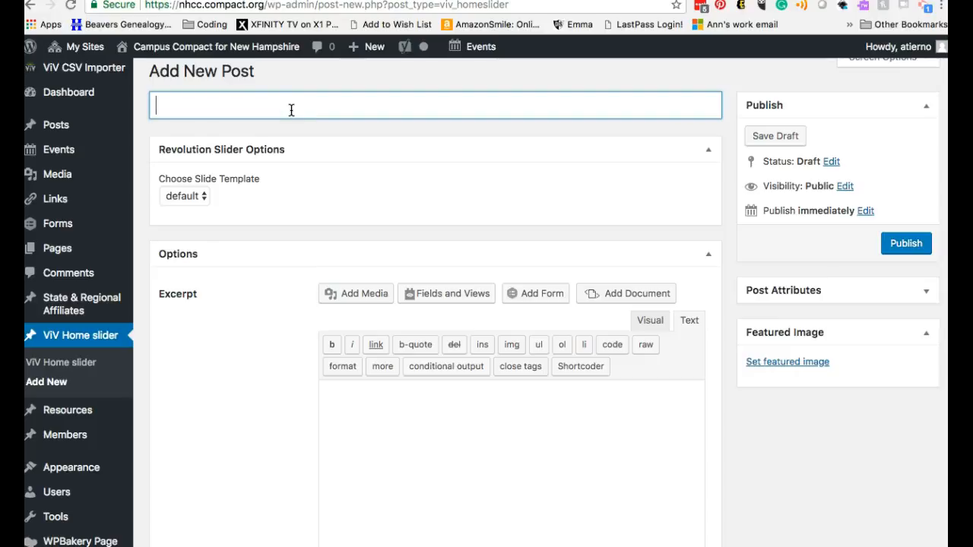
pyautogui.write('Americorps ')
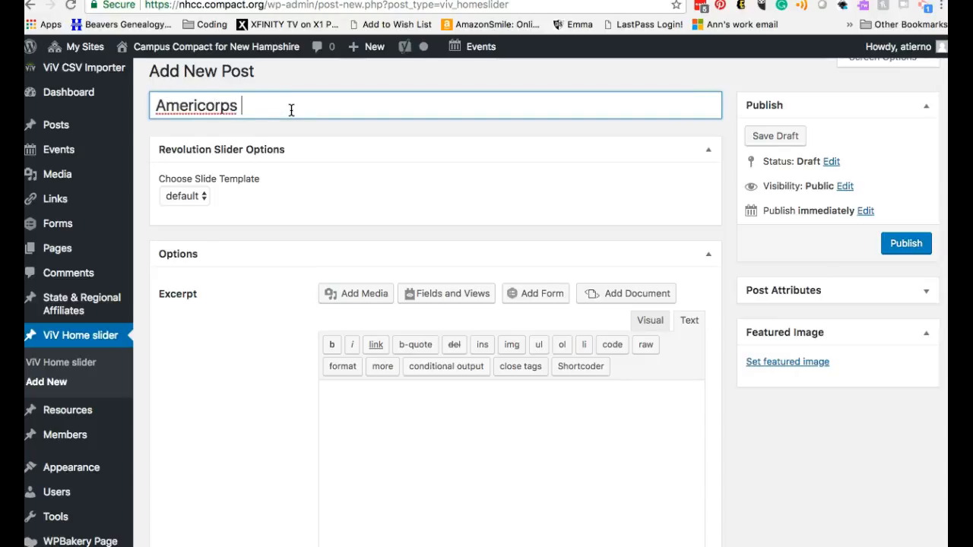
pyautogui.write('Recruiting')
# Step: Fill the slide's excerpt with two lines: "Recruiting NOW for AmeriCorps positions." and "Applications are due August 31st!"
pyautogui.scroll(-3, 317, 410)
pyautogui.click(391, 326)
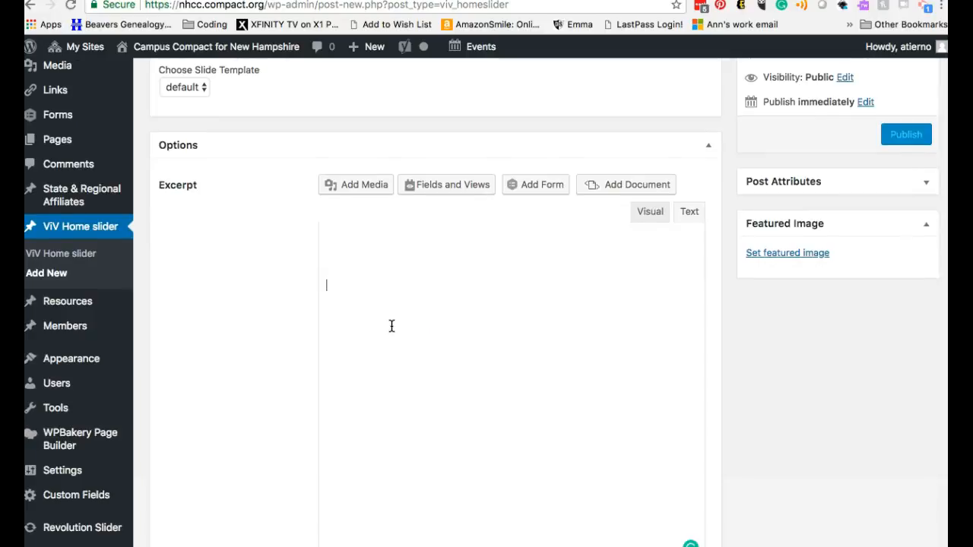
pyautogui.scroll(-1, 392, 326)
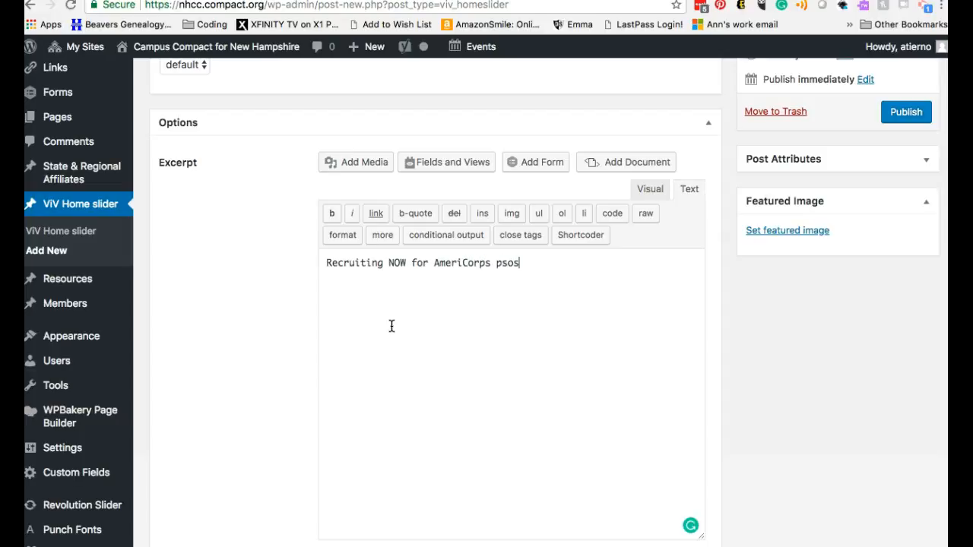
pyautogui.write('tion')
pyautogui.write('n are')
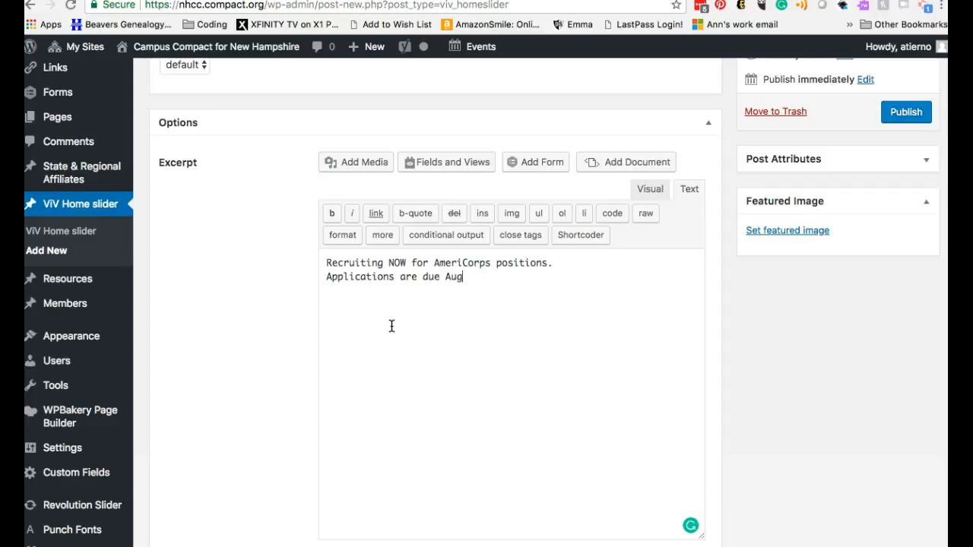
pyautogui.write('due August 31st!')
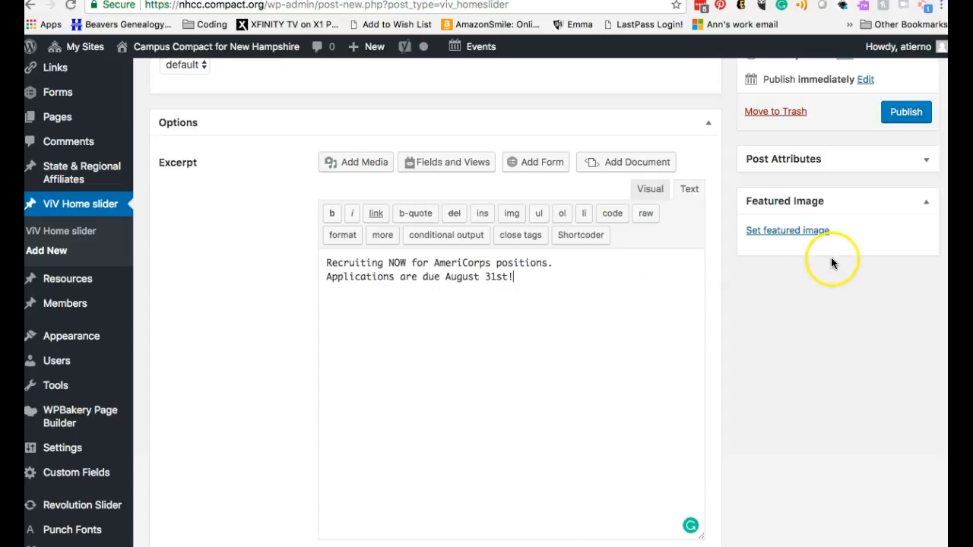
# Step: Set the AmeriCorps VISTA logo acvista.png from the media library as the featured image and publish the slide
pyautogui.click(821, 233)
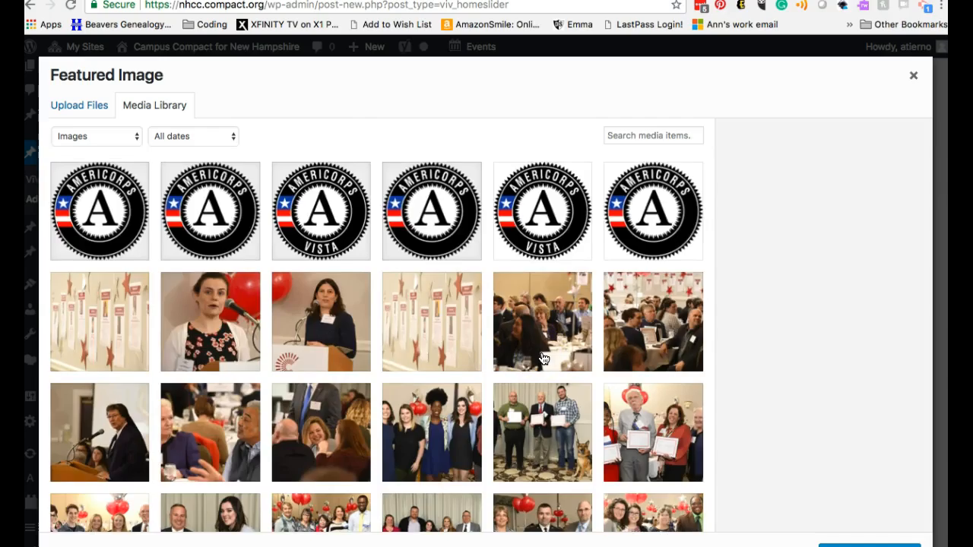
pyautogui.scroll(-10, 504, 282)
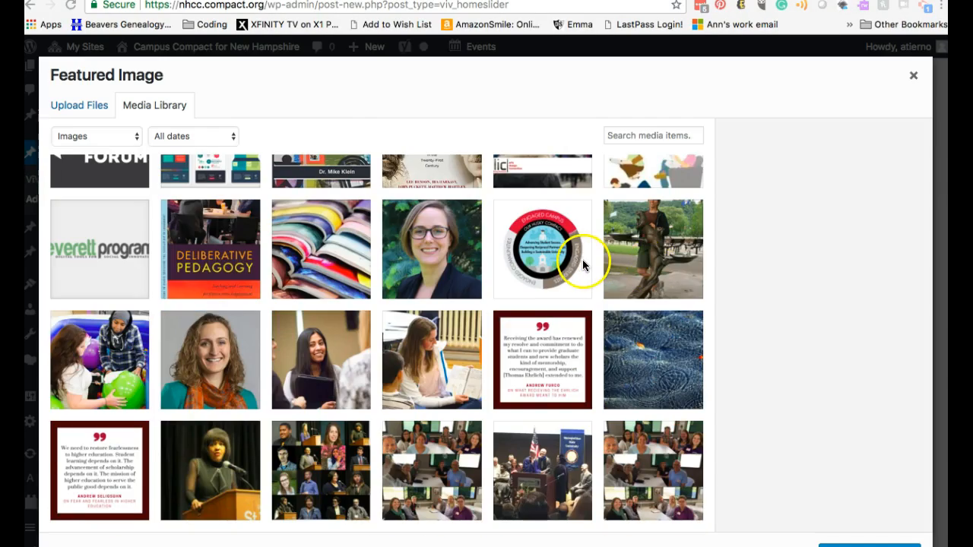
pyautogui.scroll(15, 708, 198)
pyautogui.scroll(15, 708, 198)
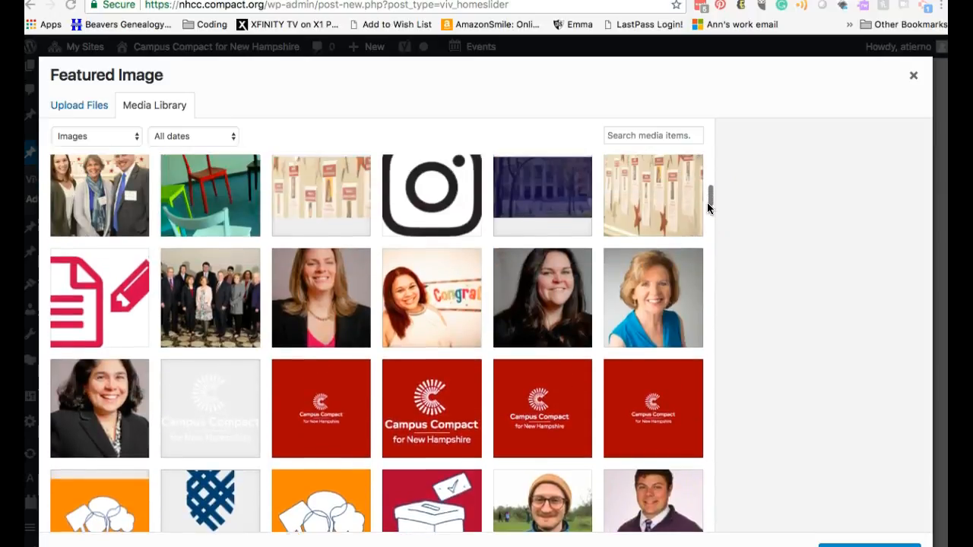
pyautogui.scroll(10, 707, 202)
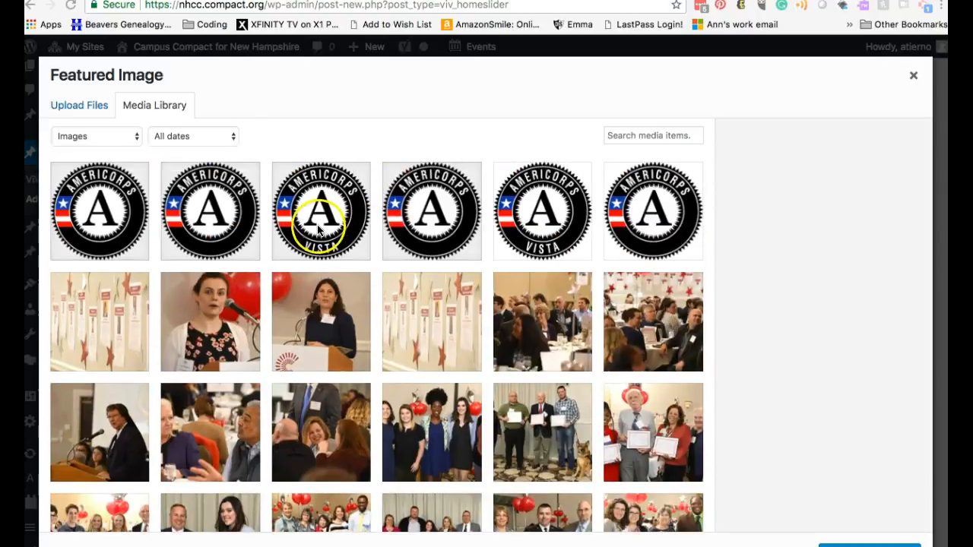
pyautogui.click(320, 230)
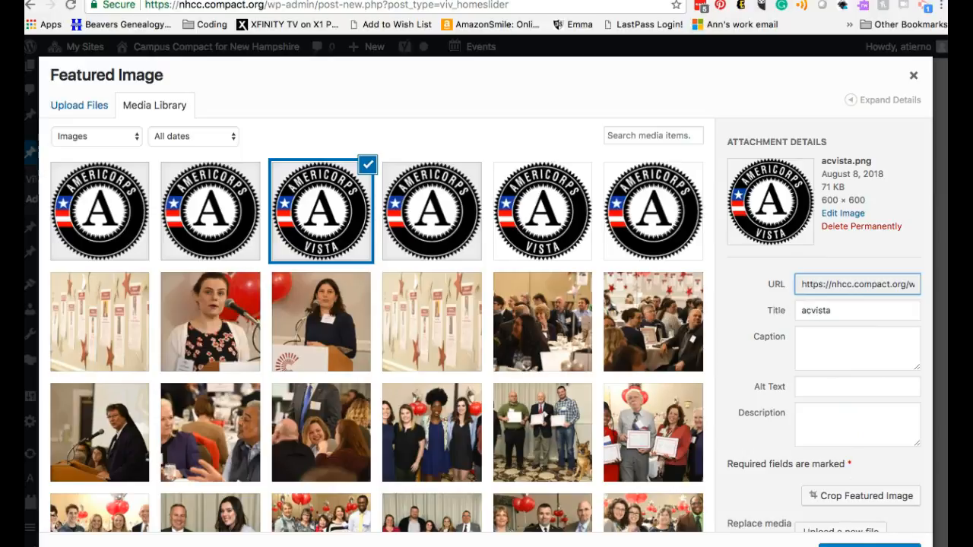
pyautogui.click(868, 545)
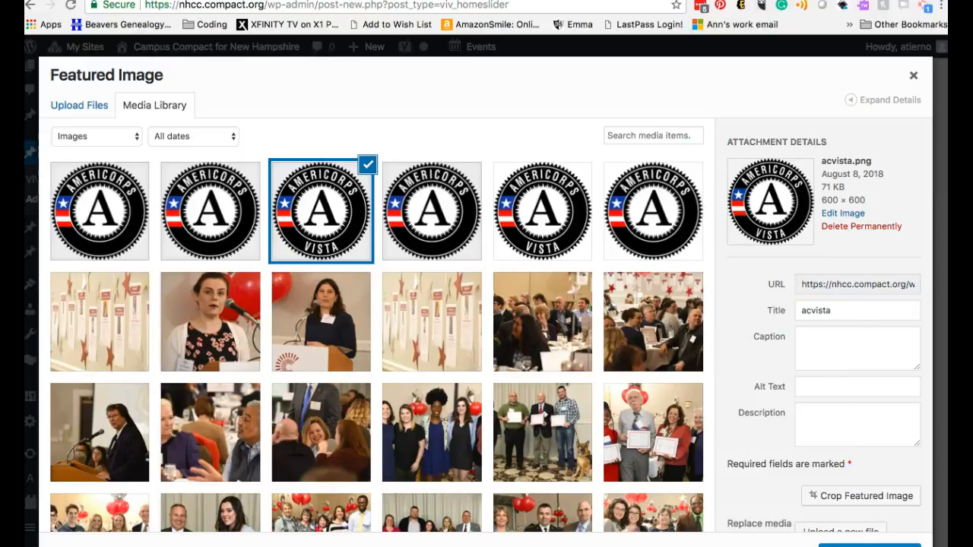
pyautogui.click(893, 542)
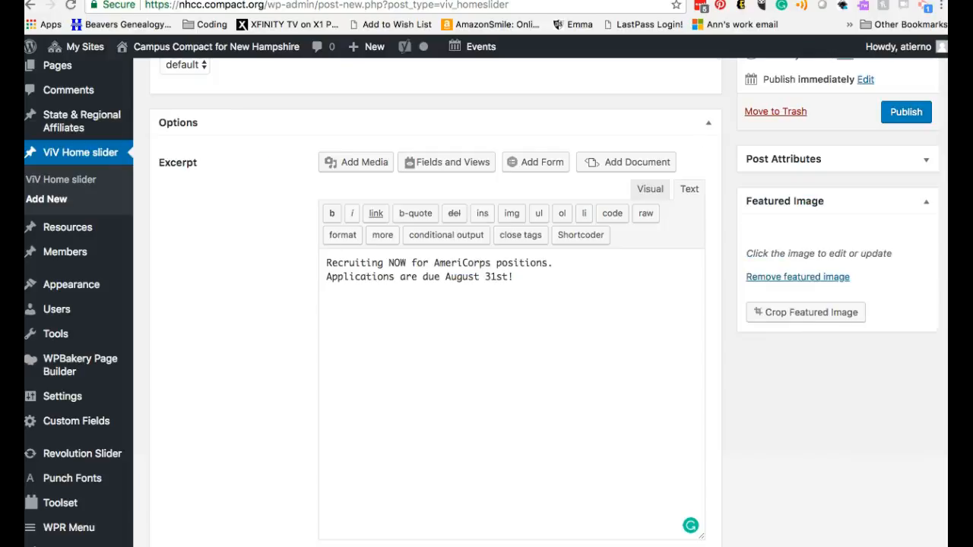
pyautogui.click(904, 112)
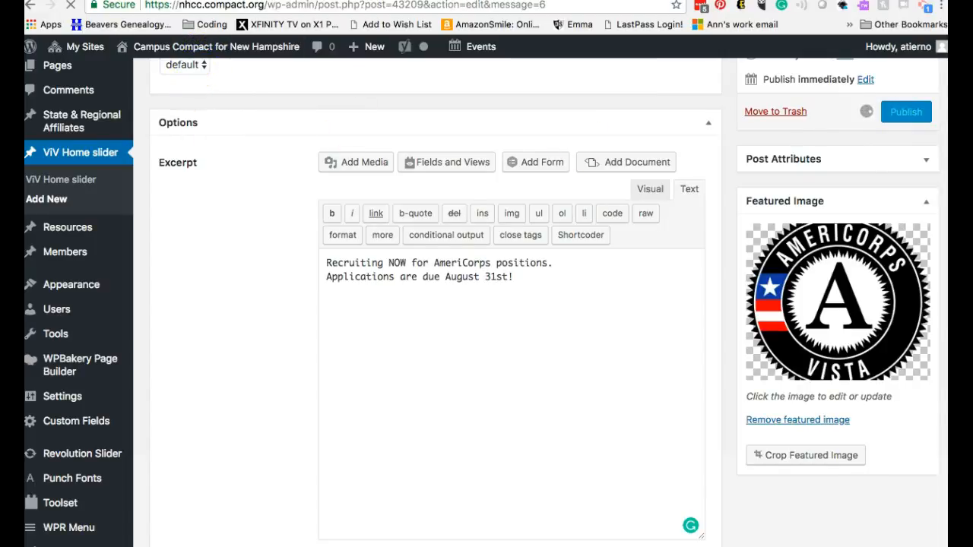
# Step: Reload the site's home page and go through the slider to check the Americorps Recruiting slide
pyautogui.click(267, 2)
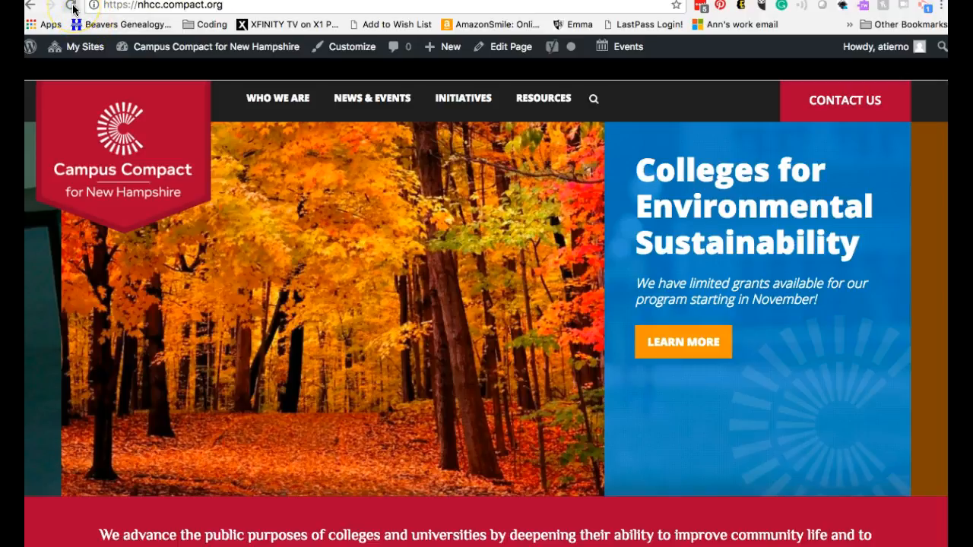
pyautogui.click(71, 6)
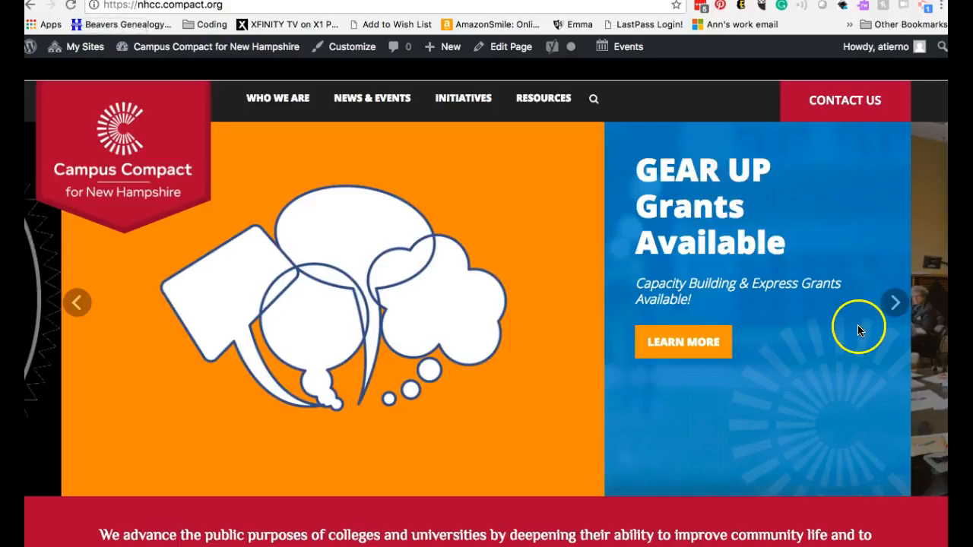
pyautogui.click(895, 306)
pyautogui.click(895, 306)
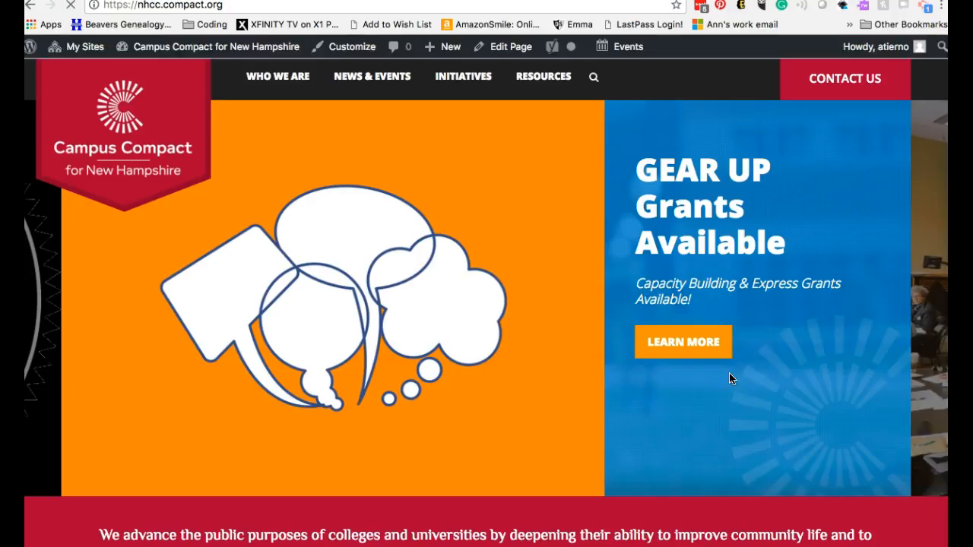
pyautogui.click(896, 303)
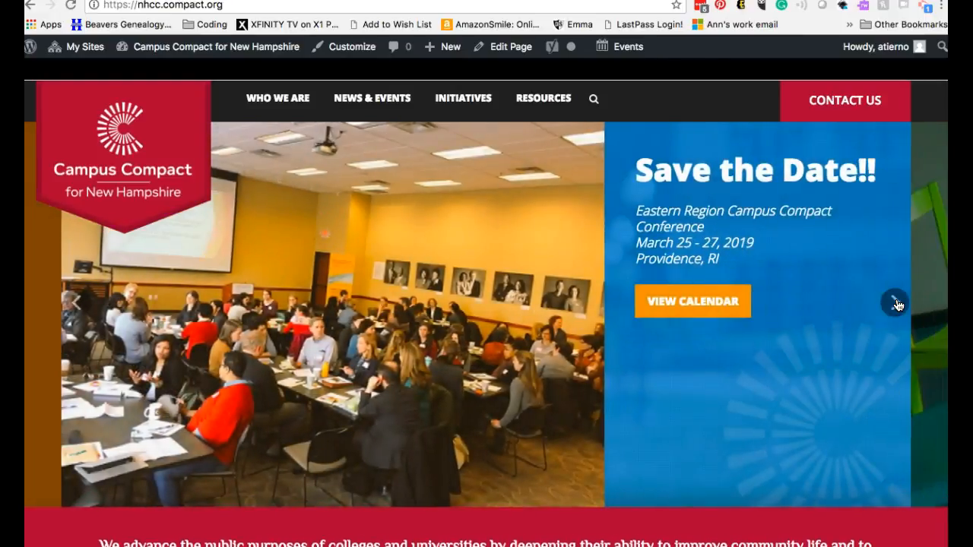
pyautogui.click(898, 303)
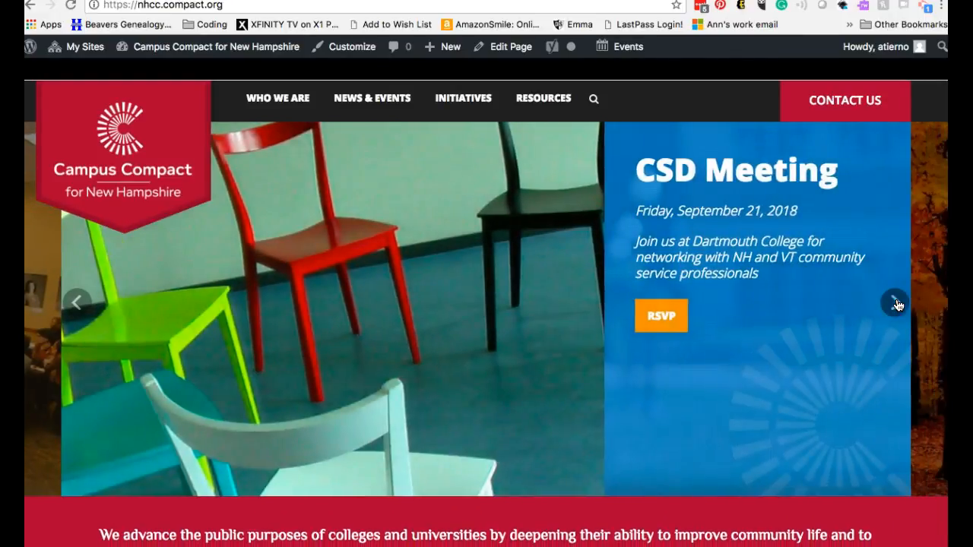
pyautogui.click(898, 303)
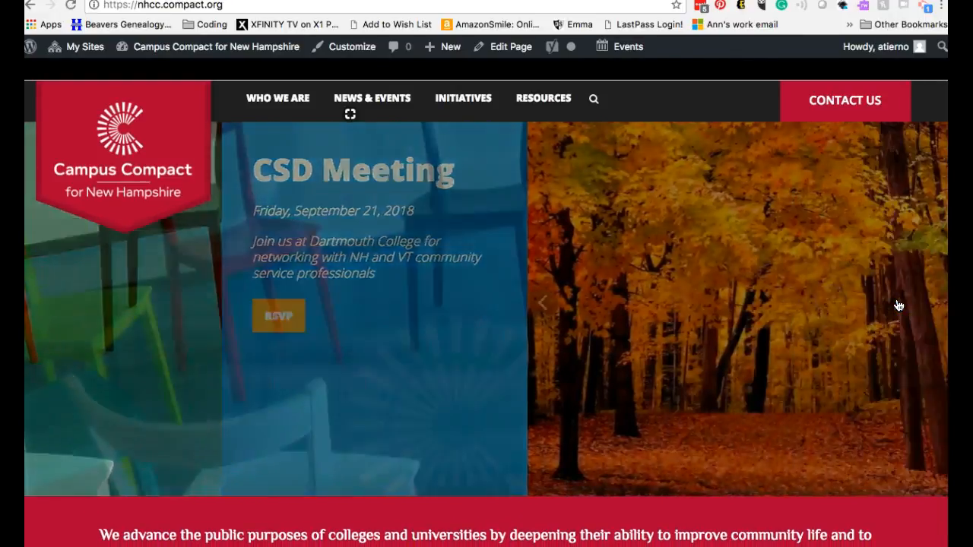
pyautogui.click(898, 303)
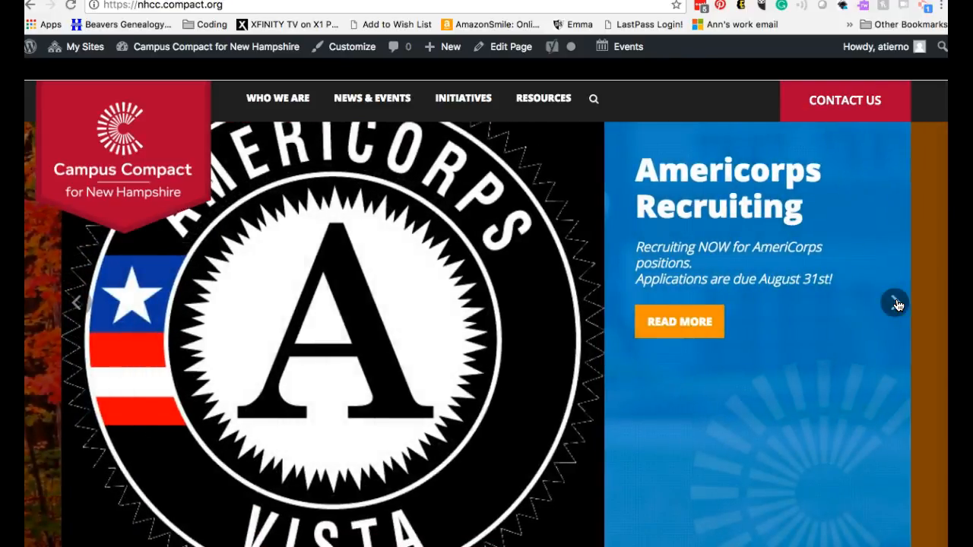
pyautogui.click(743, 218)
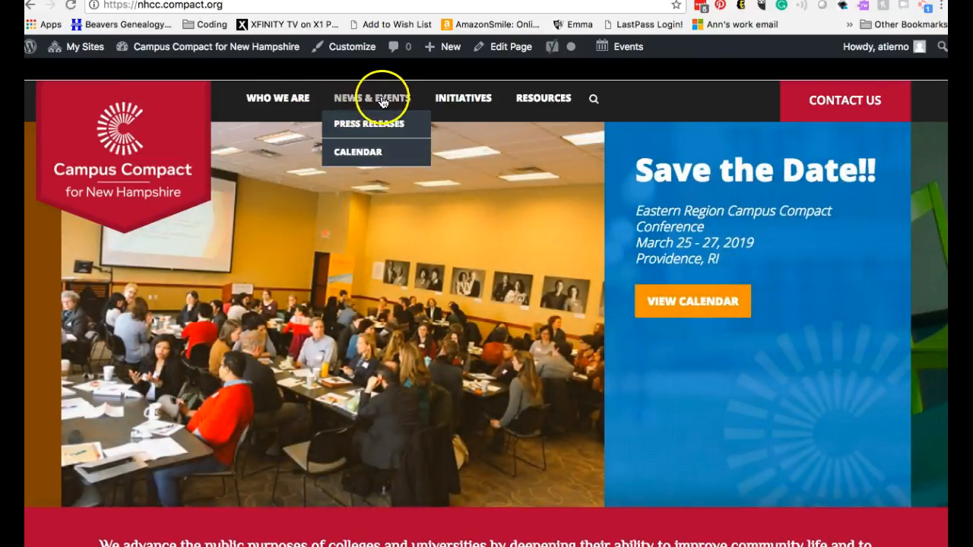
# Step: View the Northern New England Campus Compact AmeriCorps VISTA Collaboration page under National Service in the site's Initiatives
pyautogui.moveTo(456, 121)
pyautogui.moveTo(473, 217)
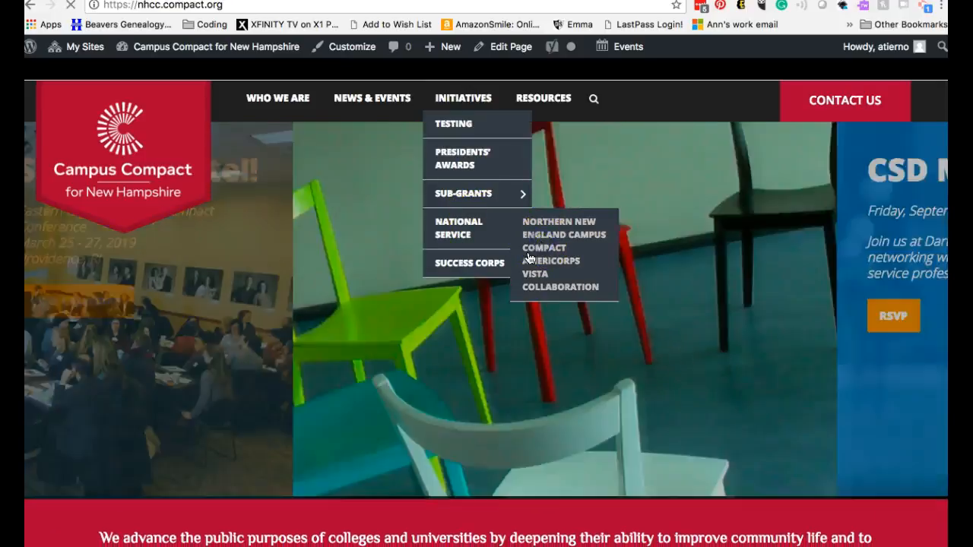
pyautogui.click(527, 249)
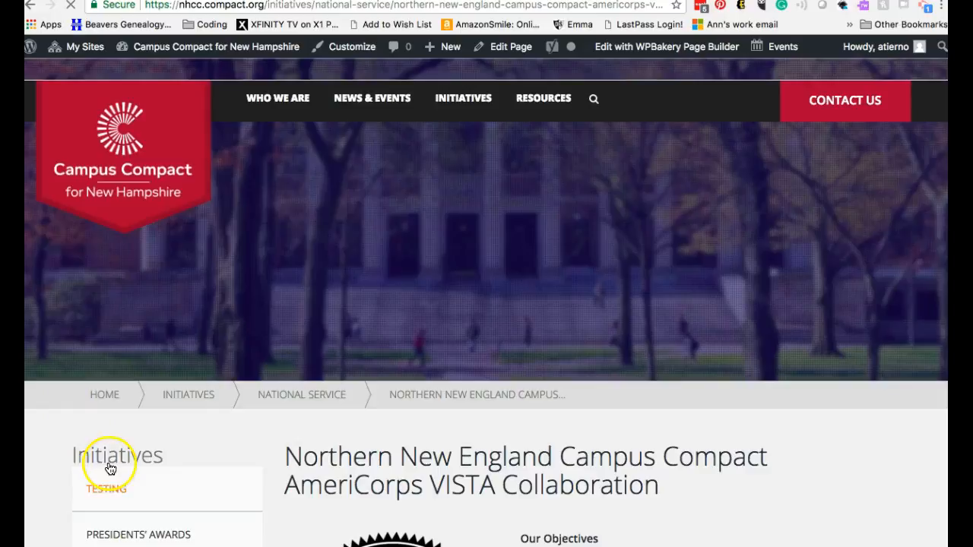
pyautogui.scroll(-5, 110, 469)
pyautogui.click(122, 430)
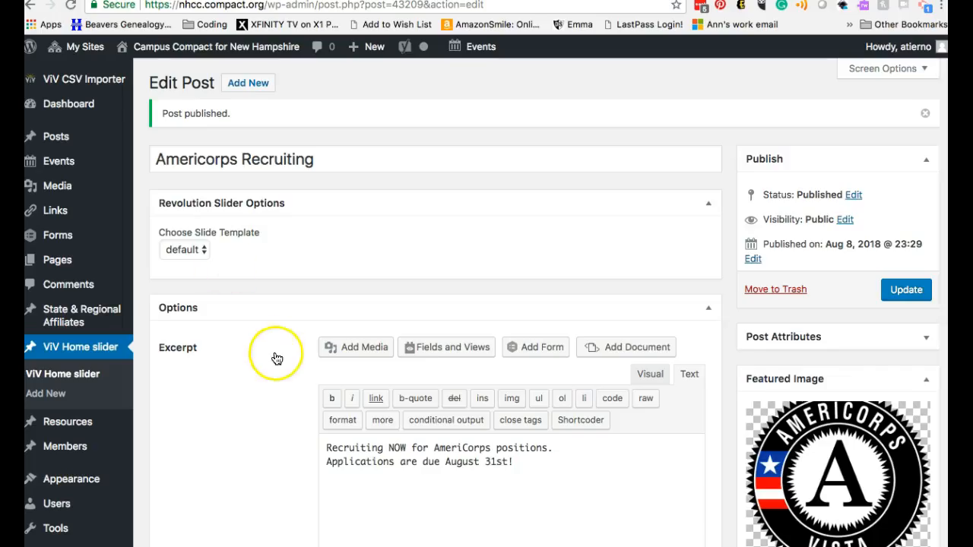
# Step: Set the slide's link to a page, choosing Testing under Initiatives, and update the Americorps Recruiting slide
pyautogui.scroll(-1, 257, 424)
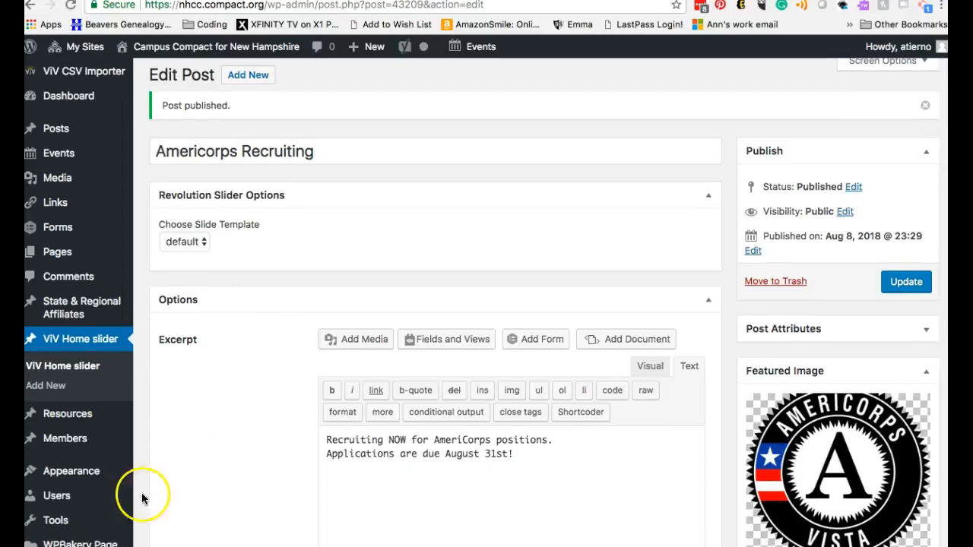
pyautogui.scroll(-10, 327, 282)
pyautogui.scroll(10, 327, 282)
pyautogui.scroll(-6, 327, 282)
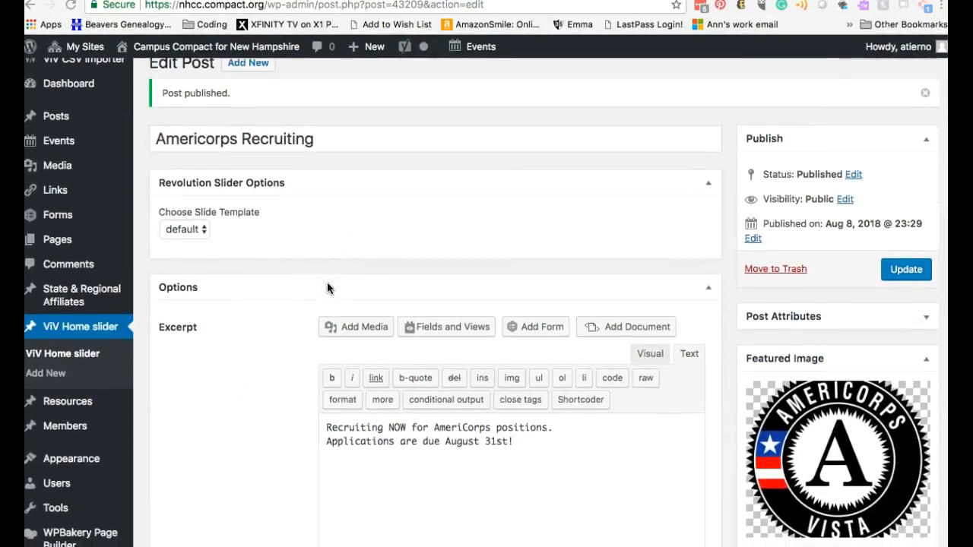
pyautogui.scroll(-5, 326, 287)
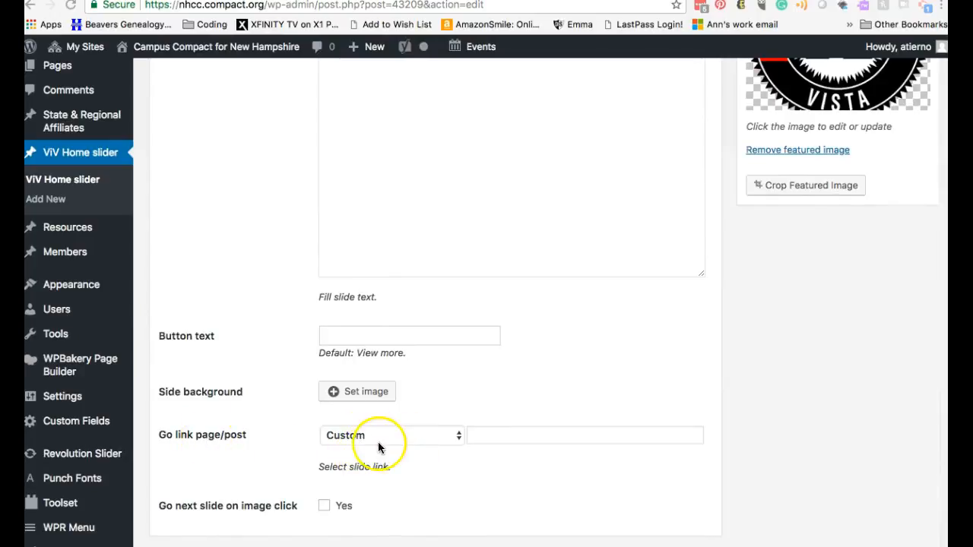
pyautogui.click(412, 445)
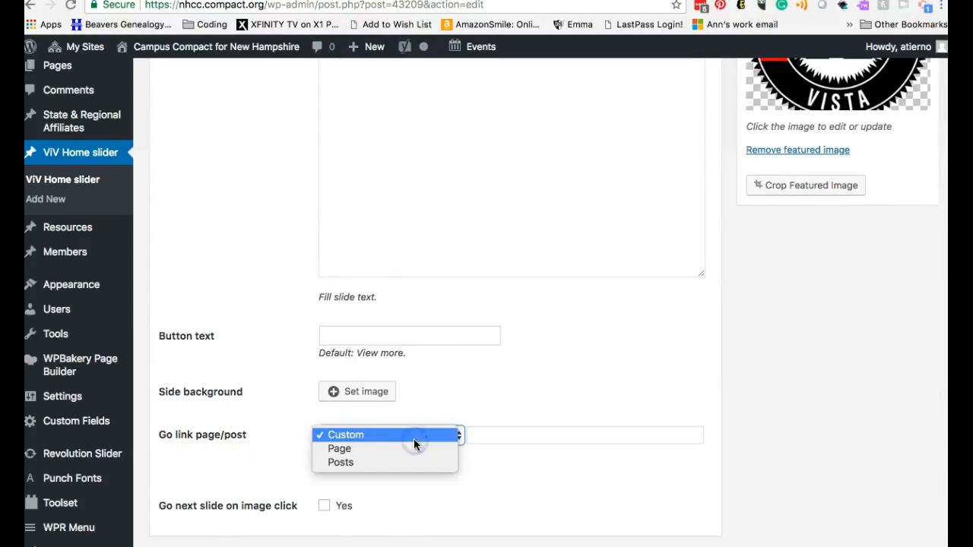
pyautogui.click(413, 451)
pyautogui.click(534, 420)
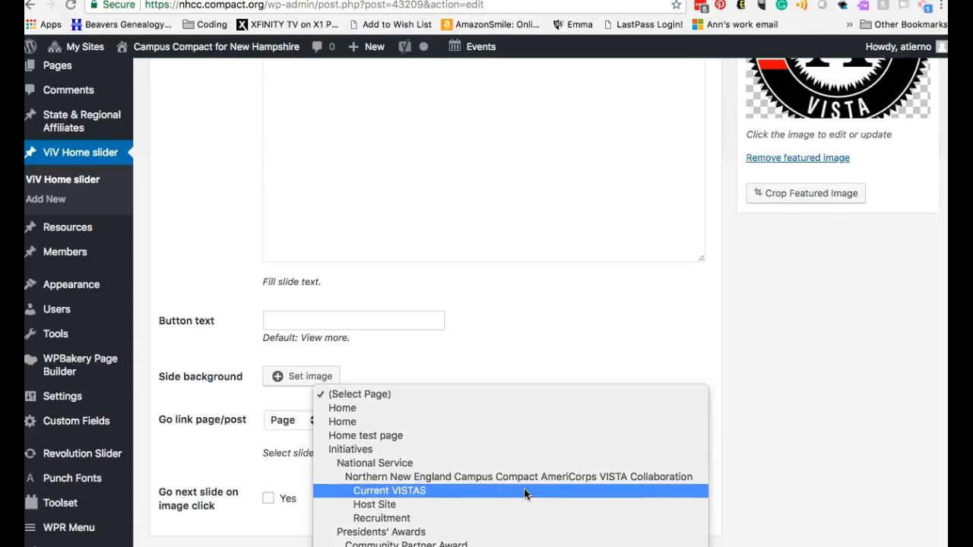
pyautogui.scroll(-6, 524, 495)
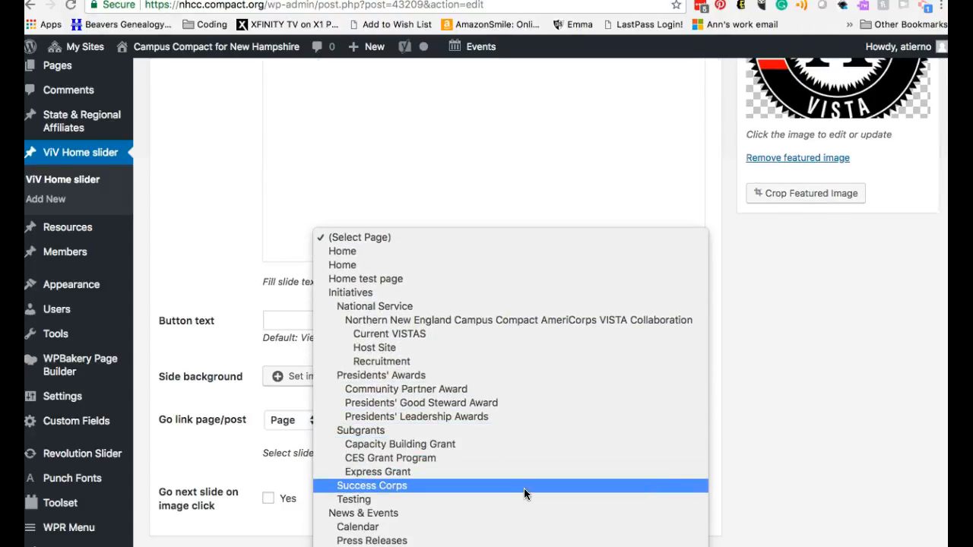
pyautogui.click(523, 497)
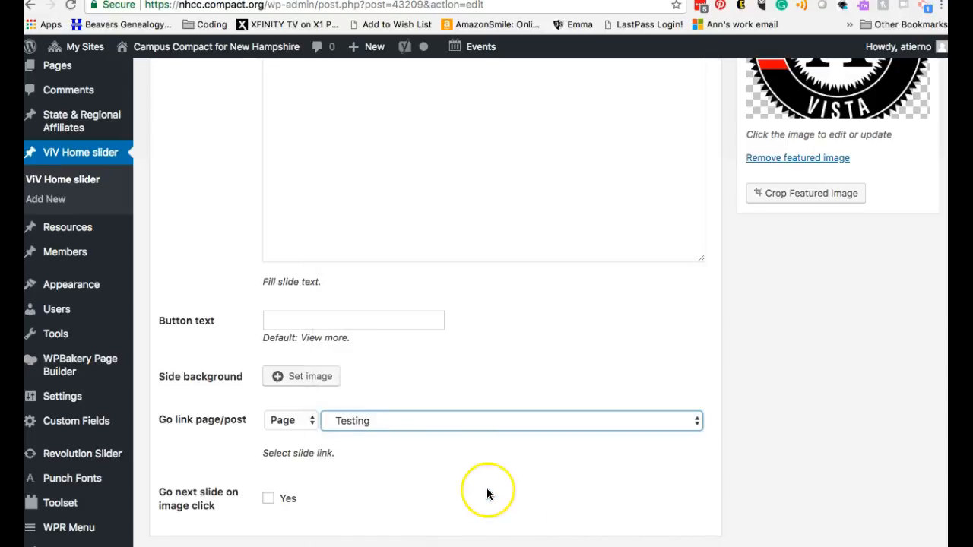
pyautogui.scroll(15, 487, 494)
pyautogui.click(906, 301)
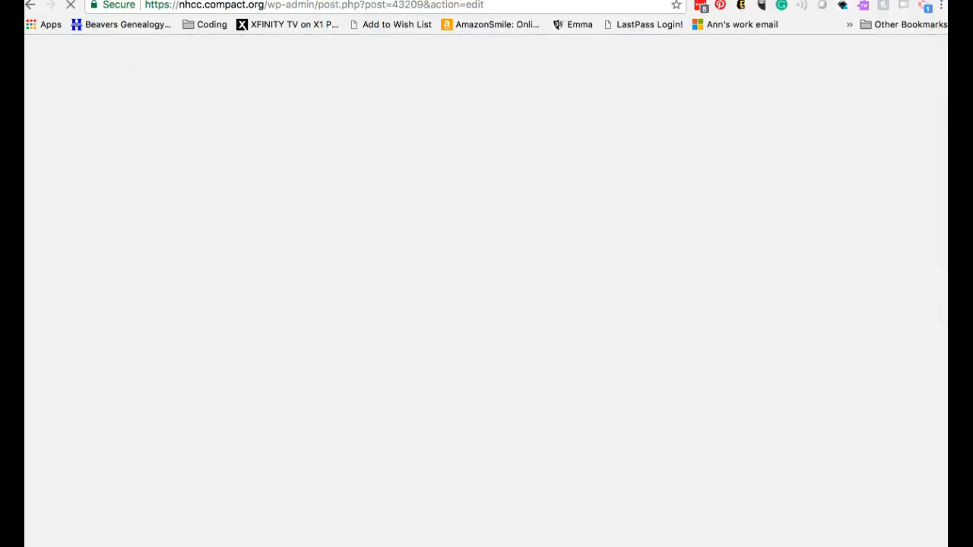
# Step: Reload the site's home page and follow the Americorps Recruiting slide's Read More link to check its target page
pyautogui.click(335, 0)
pyautogui.click(117, 142)
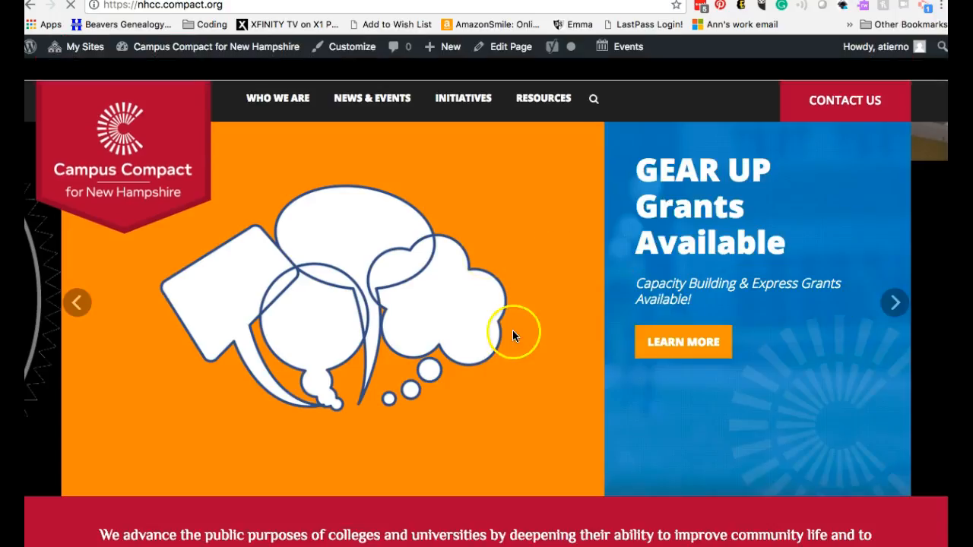
pyautogui.click(76, 302)
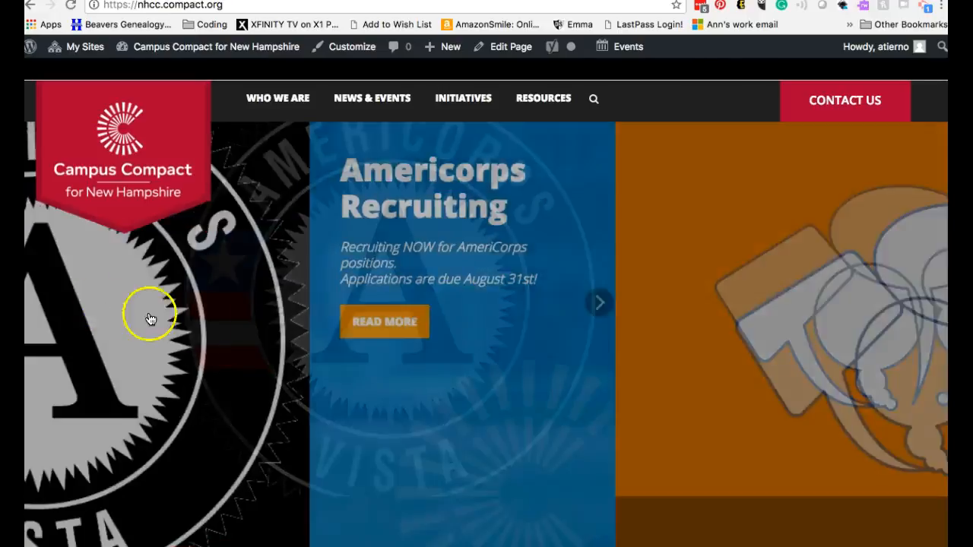
pyautogui.click(695, 323)
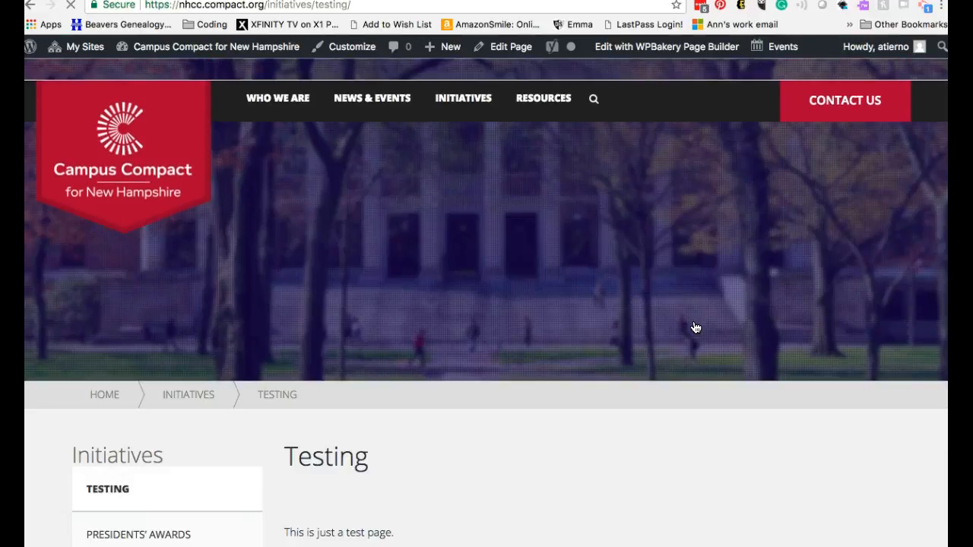
pyautogui.scroll(-7, 650, 498)
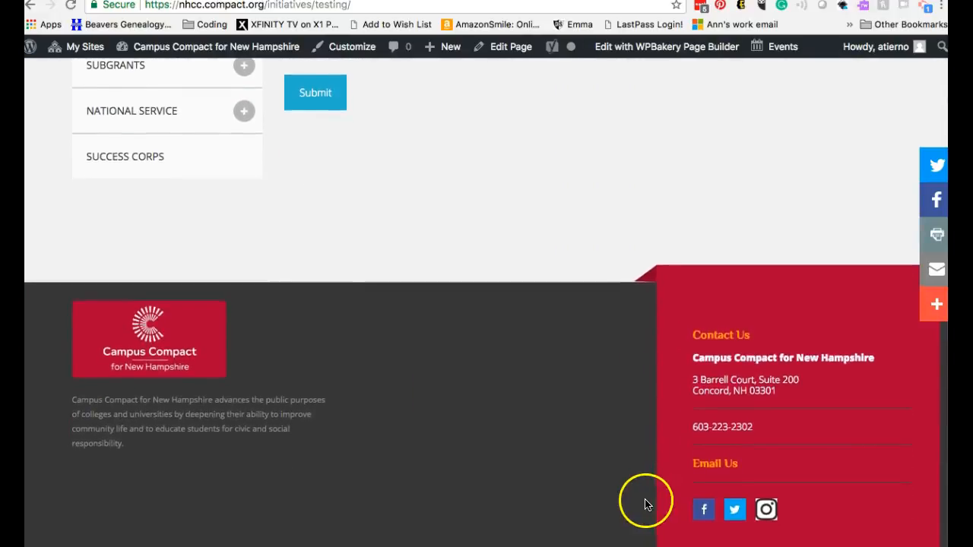
pyautogui.scroll(10, 644, 504)
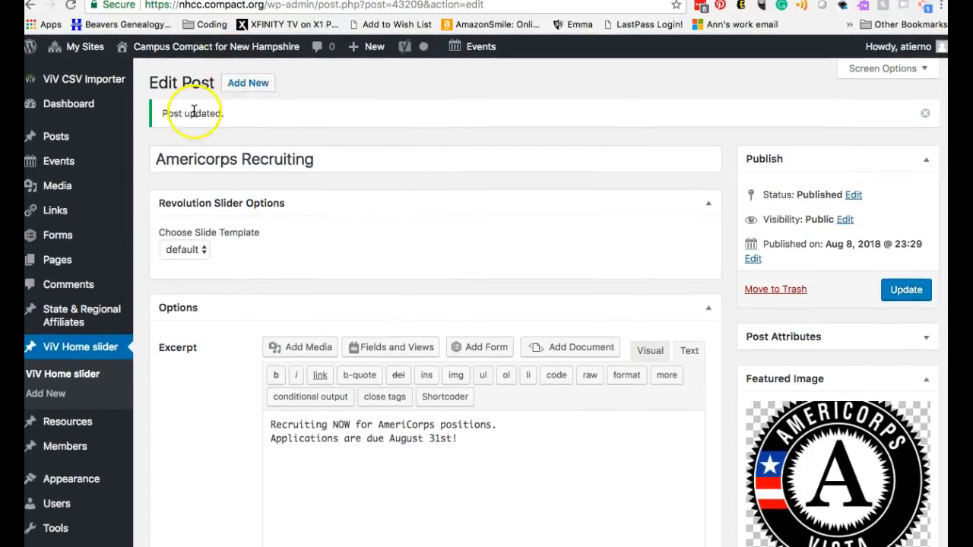
# Step: Move the Americorps Recruiting slide to the trash and open the Colleges for Environmental Sustainability slide for editing
pyautogui.click(63, 375)
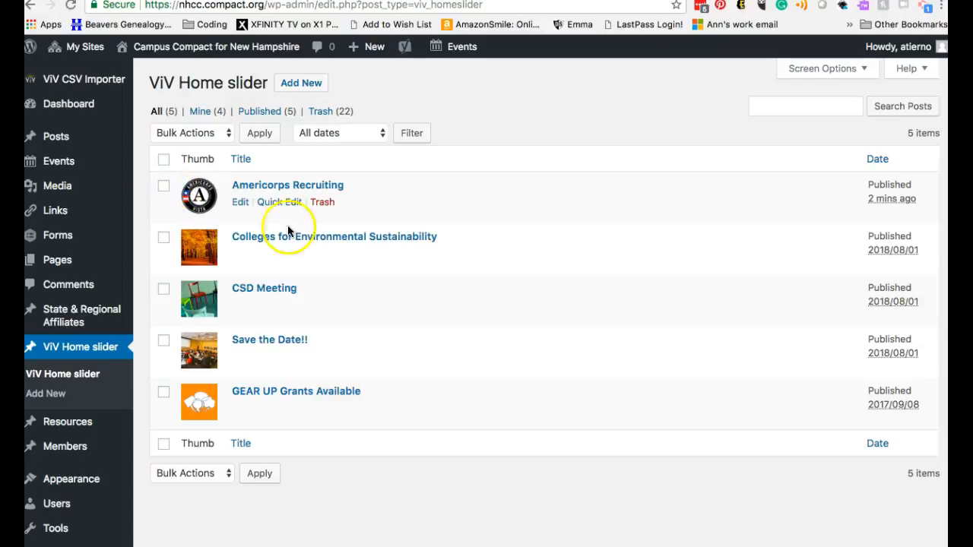
pyautogui.click(321, 204)
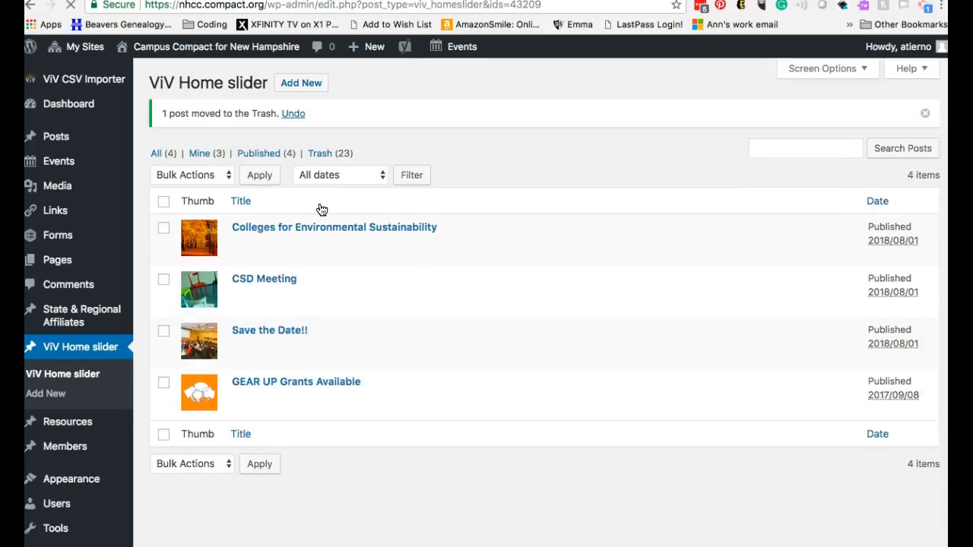
pyautogui.moveTo(308, 217)
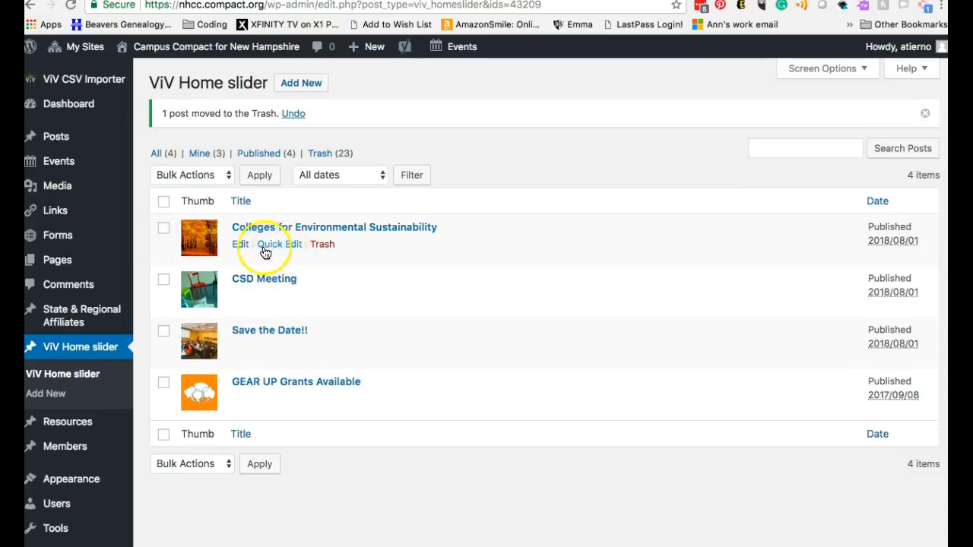
pyautogui.click(241, 245)
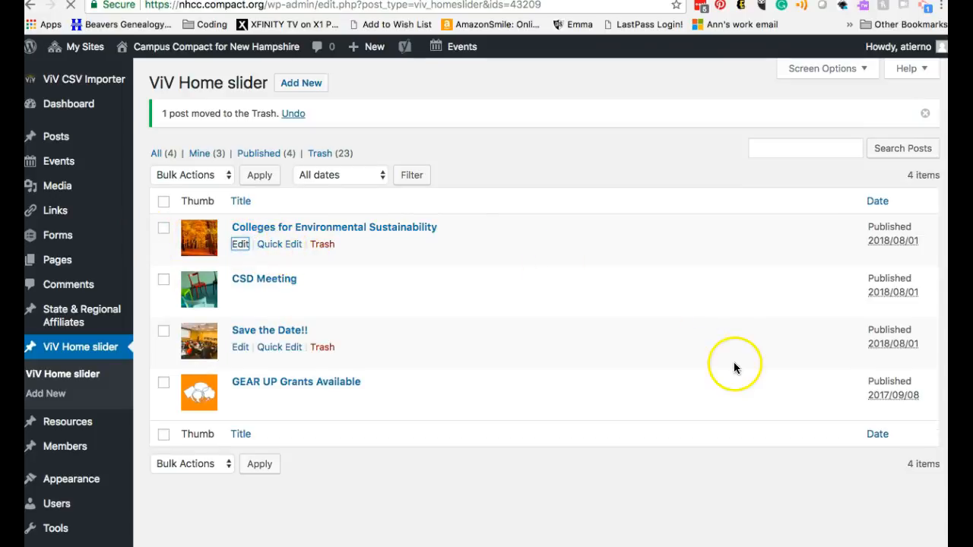